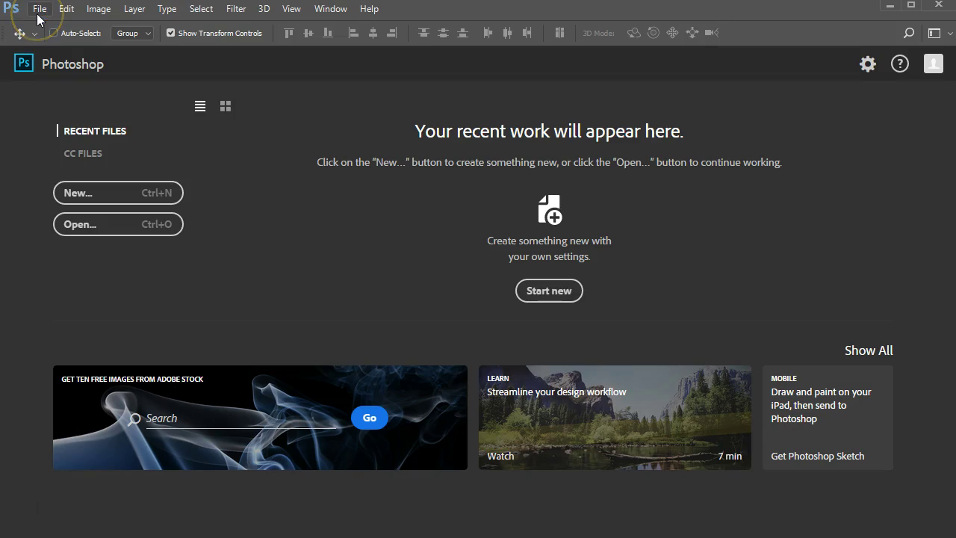
Step: Open the File menu from Photoshop's start screen
{"action": "left_click", "coordinate": [40, 11]}
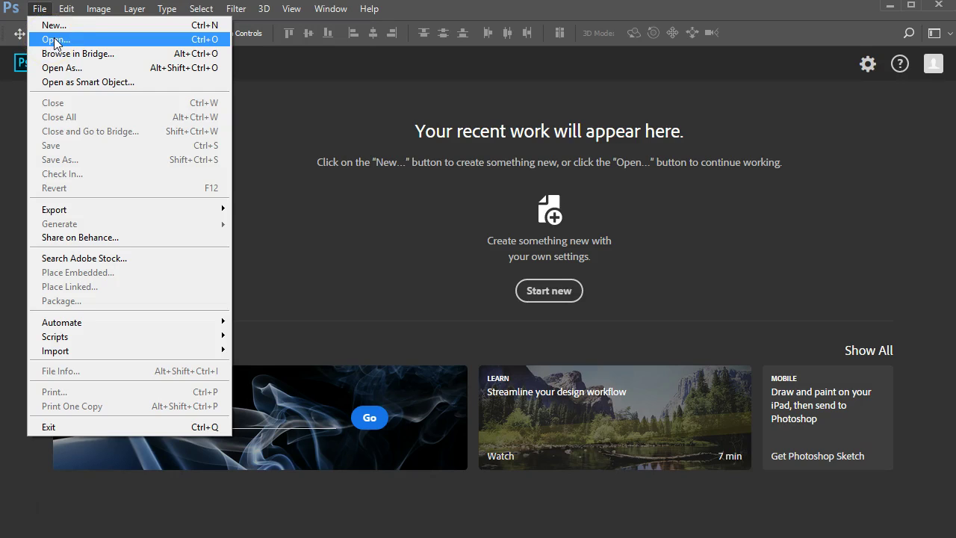
Step: Open ps11_kitty and ps11_snow together from the bakmeup folder
{"action": "left_click", "coordinate": [55, 40]}
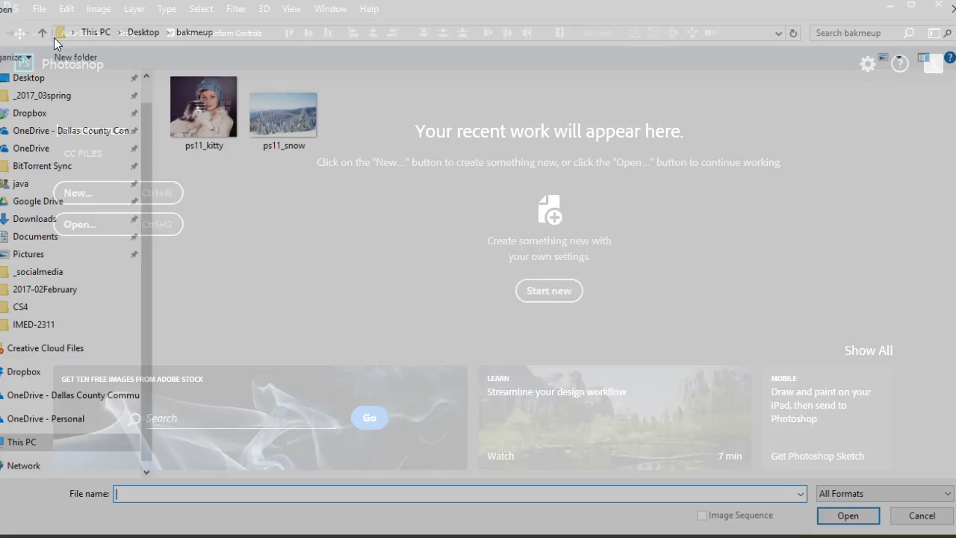
{"action": "left_click_drag", "start_coordinate": [388, 199], "coordinate": [175, 87]}
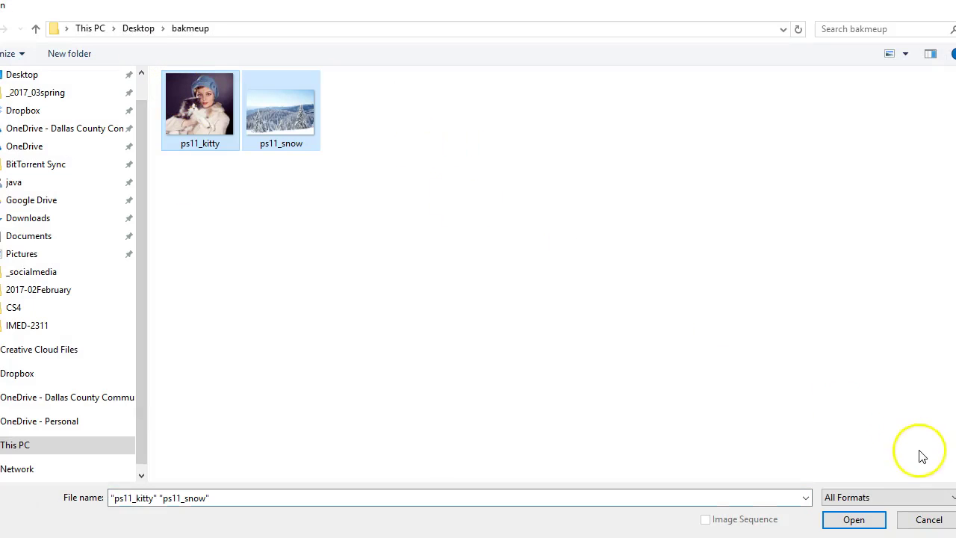
{"action": "left_click", "coordinate": [857, 520]}
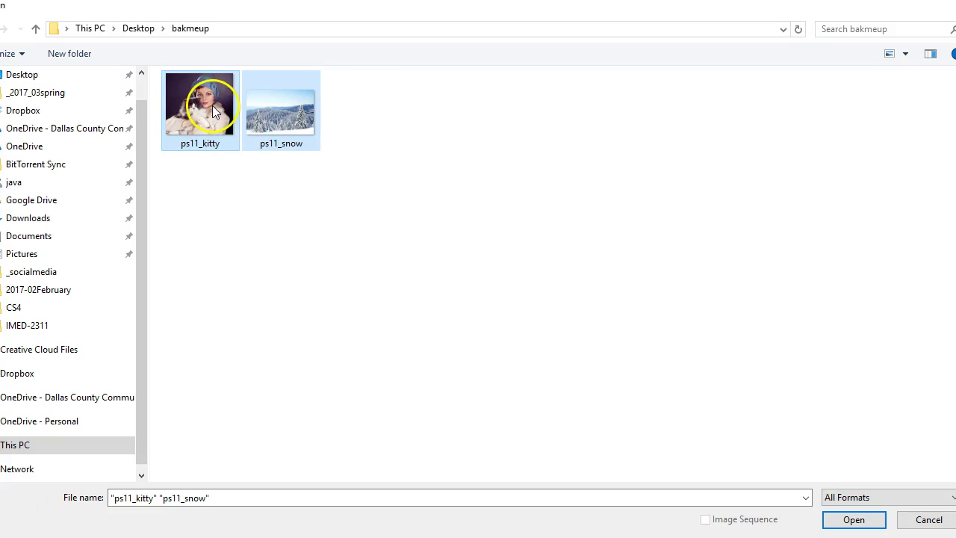
{"action": "left_click", "coordinate": [871, 518]}
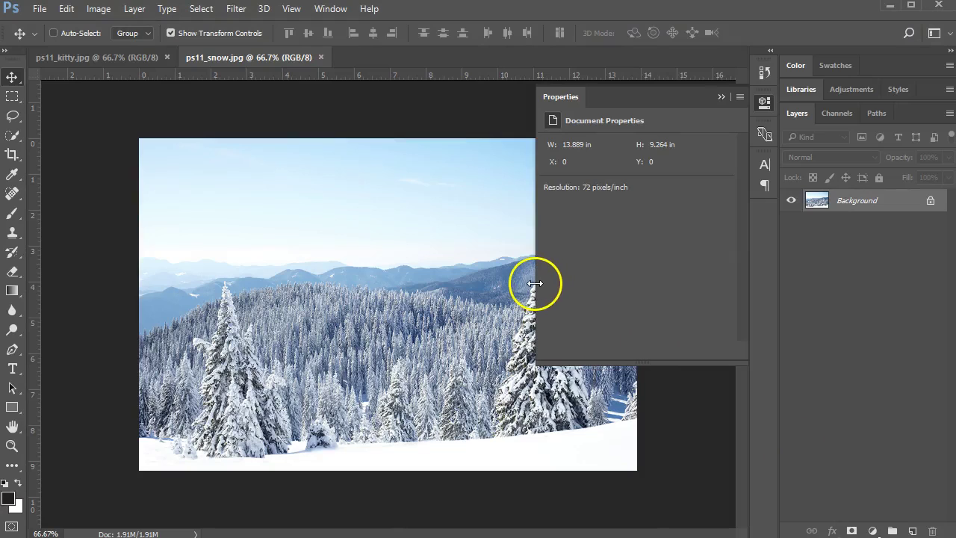
Step: Collapse the Properties panel, bring ps11_kitty.jpg forward and fit it on screen with Ctrl+0
{"action": "left_click", "coordinate": [721, 95]}
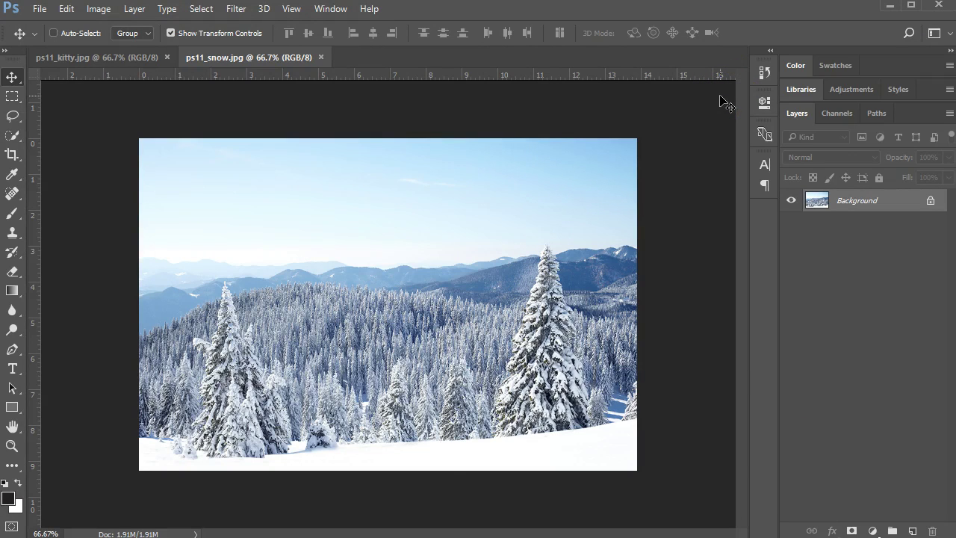
{"action": "left_click", "coordinate": [308, 79]}
{"action": "left_click", "coordinate": [111, 56]}
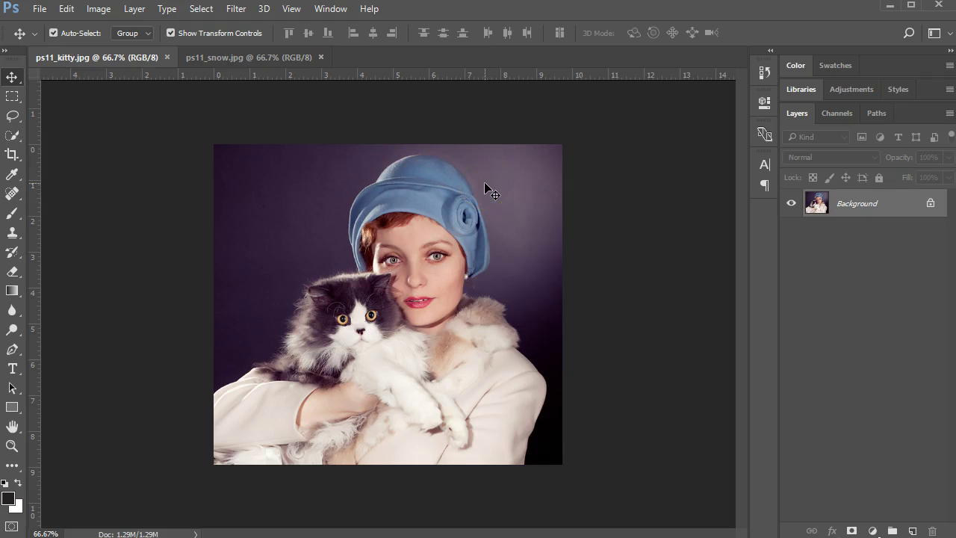
{"action": "key", "text": "ctrl+0"}
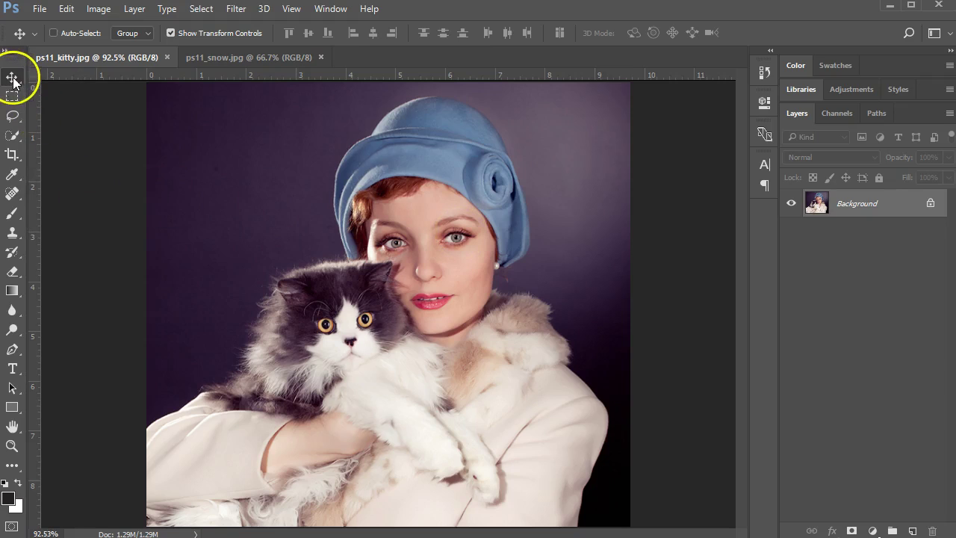
Step: Pick the Quick Selection Tool and launch Select and Mask on the kitty photo
{"action": "left_click", "coordinate": [13, 136]}
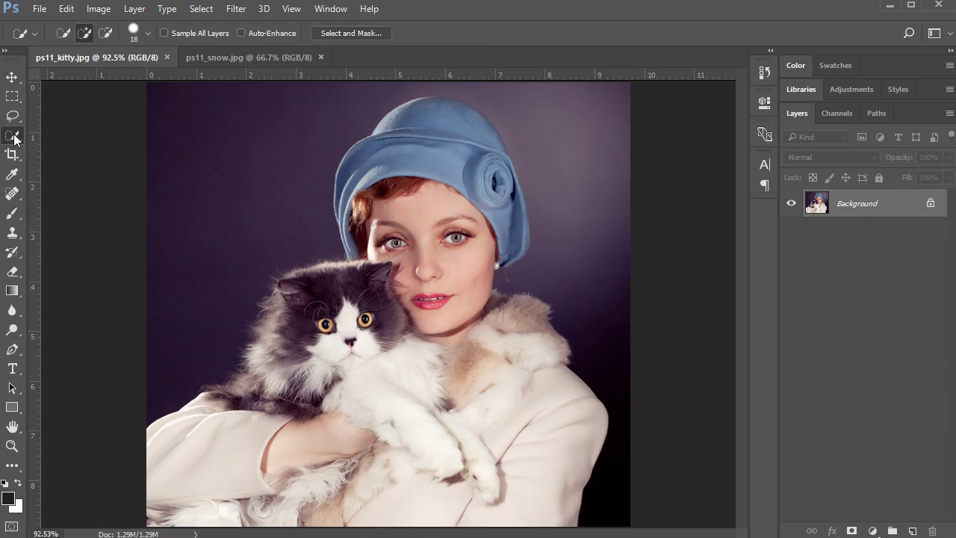
{"action": "right_click", "coordinate": [12, 135]}
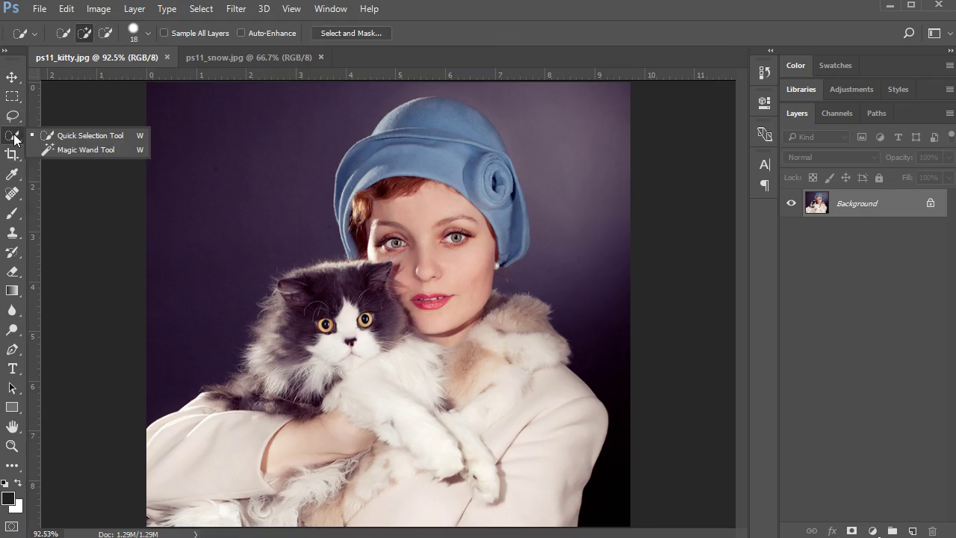
{"action": "left_click", "coordinate": [80, 138]}
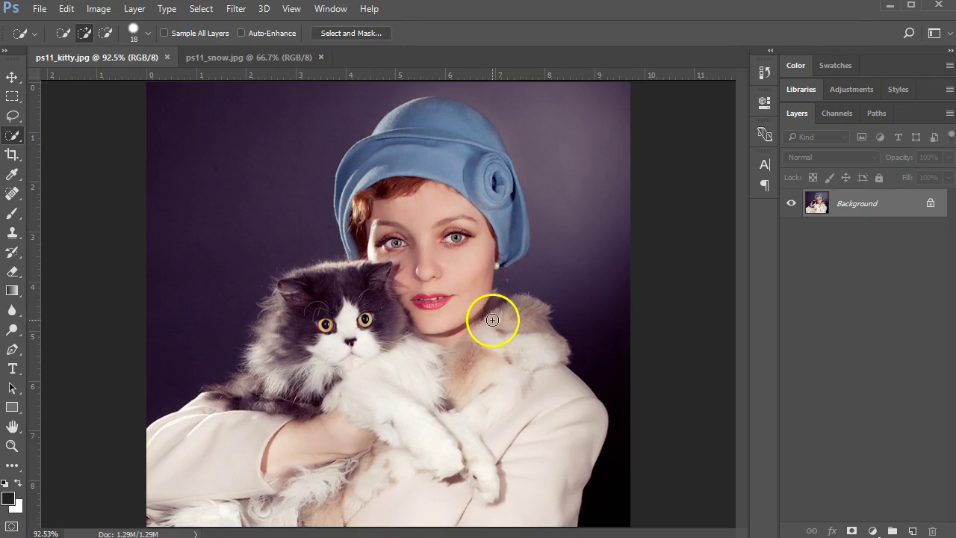
{"action": "left_click", "coordinate": [345, 33]}
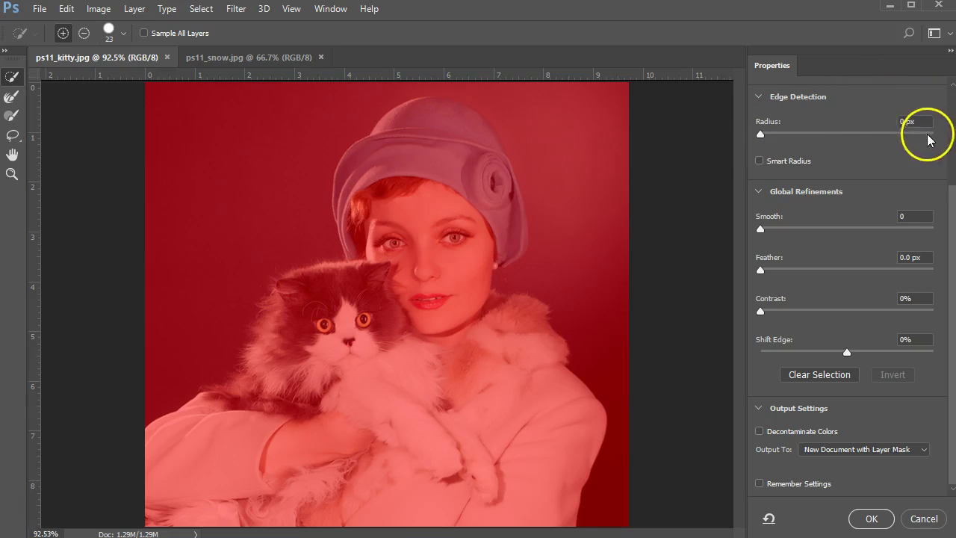
Step: Set Smart Radius 2 px, Feather 1.0 px, Decontaminate Colors on, and output to New Layer
{"action": "left_click", "coordinate": [911, 120]}
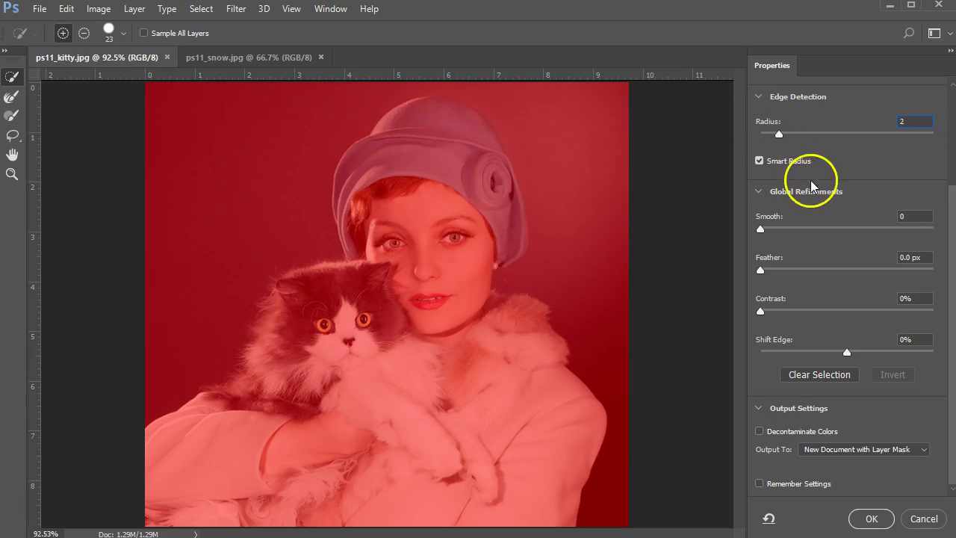
{"action": "left_click_drag", "start_coordinate": [765, 270], "coordinate": [770, 272]}
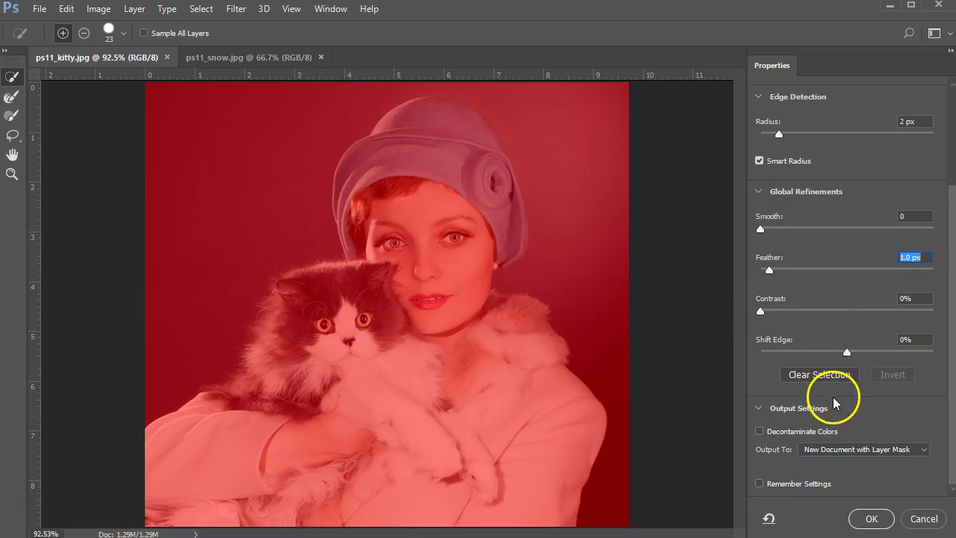
{"action": "left_click", "coordinate": [780, 432]}
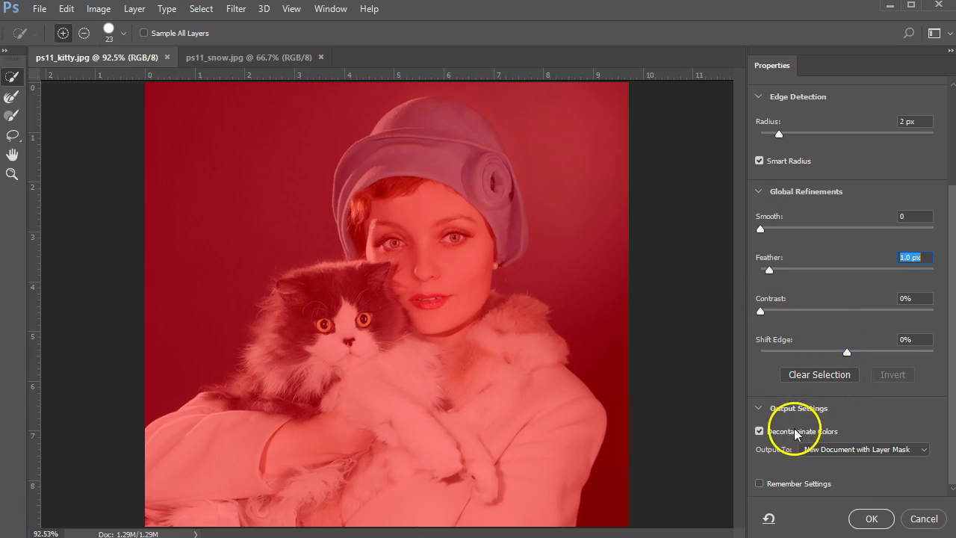
{"action": "left_click", "coordinate": [918, 449]}
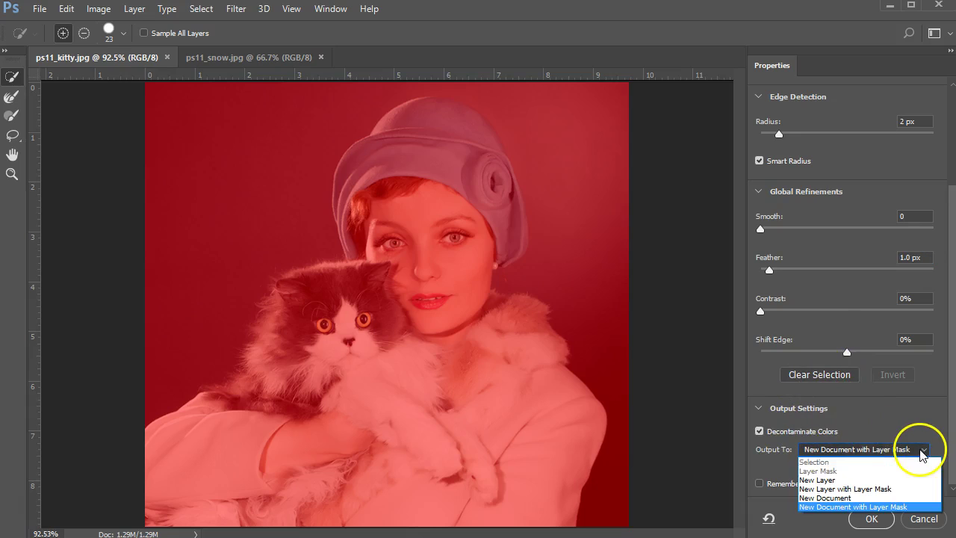
{"action": "left_click", "coordinate": [835, 482]}
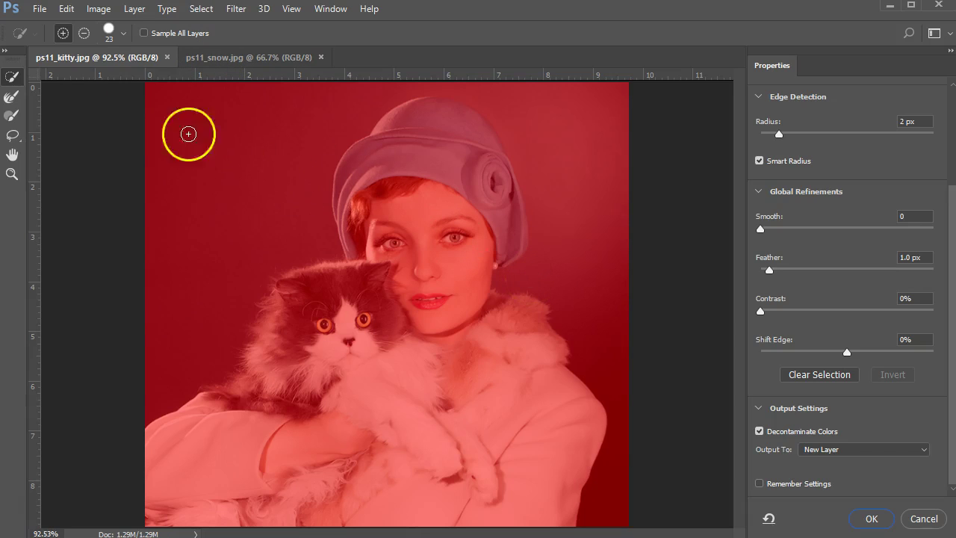
Step: Try the Select and Mask tools, return to Quick Selection, and show its brush size and hardness settings
{"action": "left_click", "coordinate": [12, 77]}
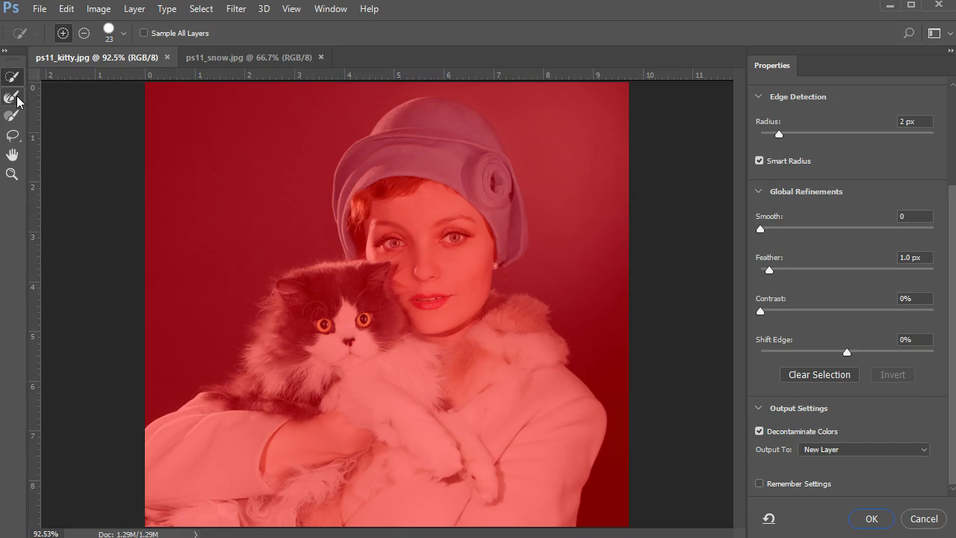
{"action": "left_click", "coordinate": [13, 99]}
{"action": "left_click", "coordinate": [14, 116]}
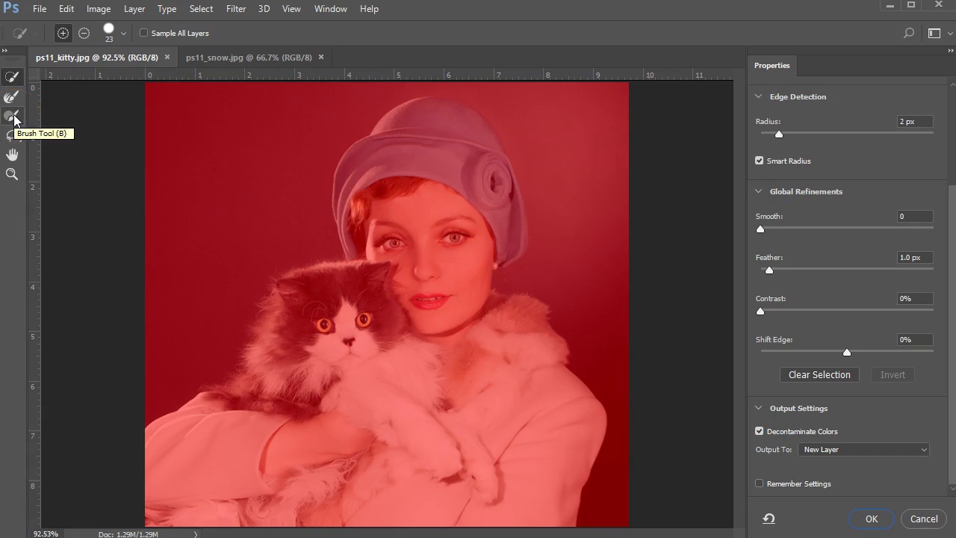
{"action": "left_click", "coordinate": [14, 137]}
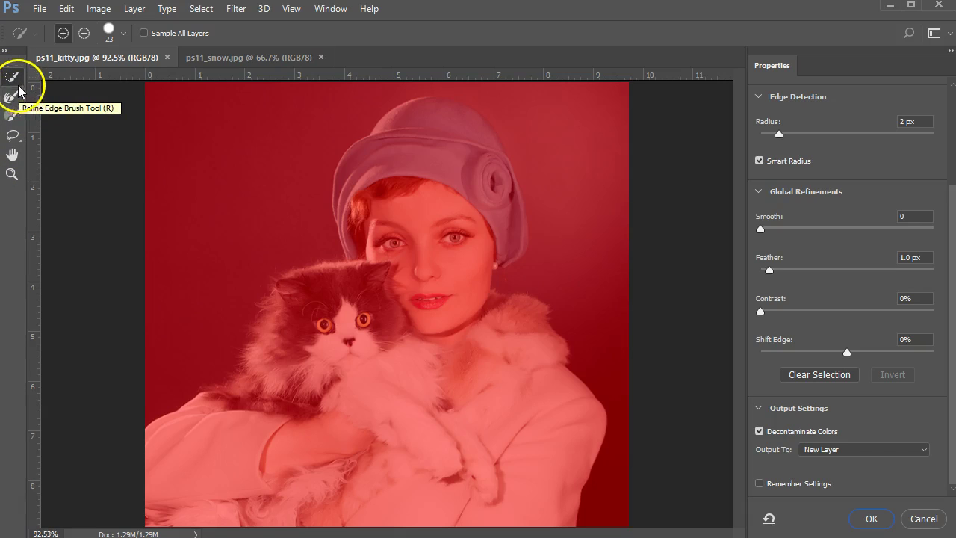
{"action": "left_click", "coordinate": [14, 78]}
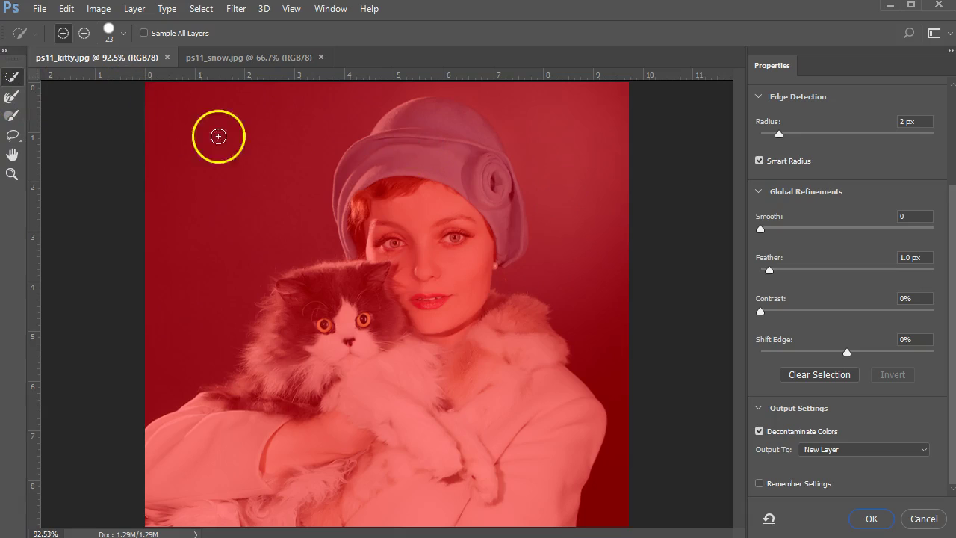
{"action": "left_click", "coordinate": [122, 32]}
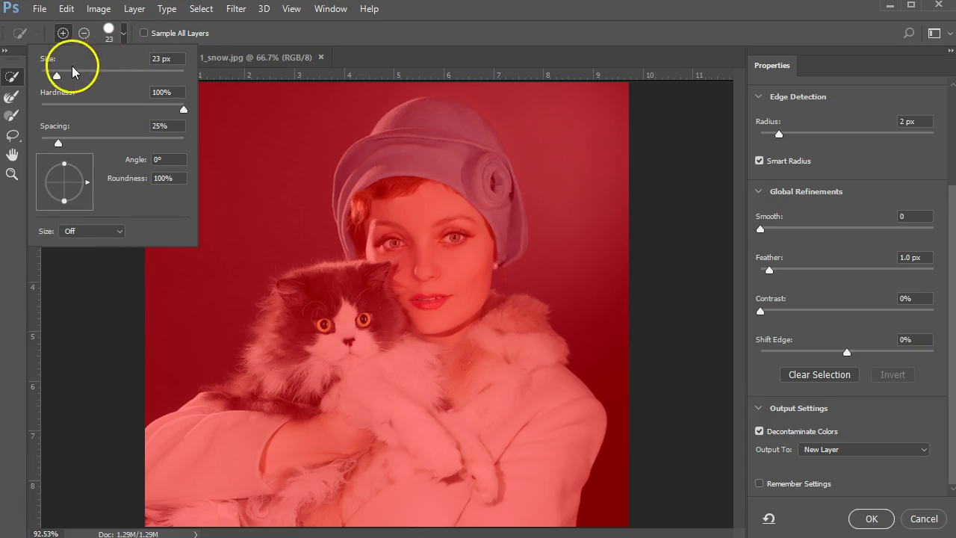
Step: Set the quick selection brush size to 20 with hardness 80
{"action": "left_click", "coordinate": [176, 61]}
{"action": "type", "text": "20"}
{"action": "key", "text": "Tab"}
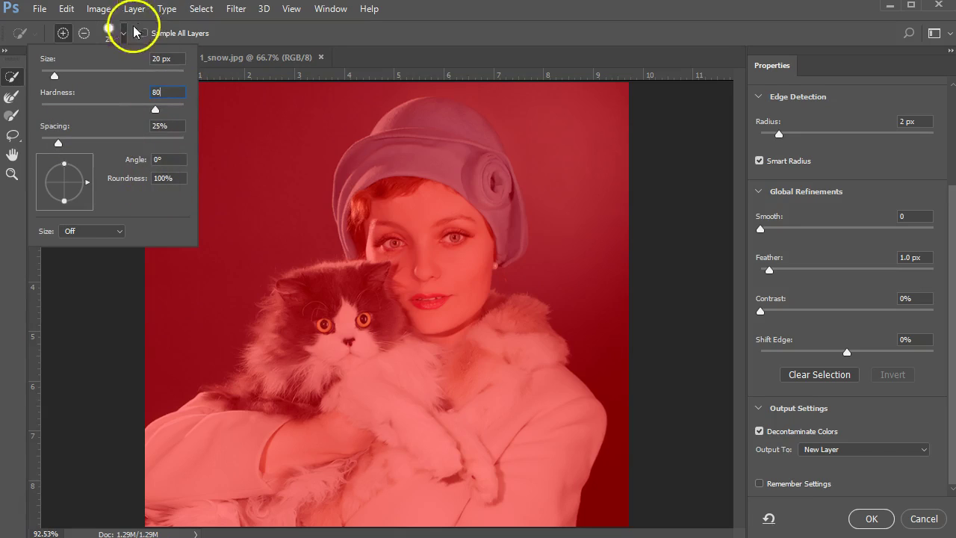
{"action": "left_click", "coordinate": [63, 42]}
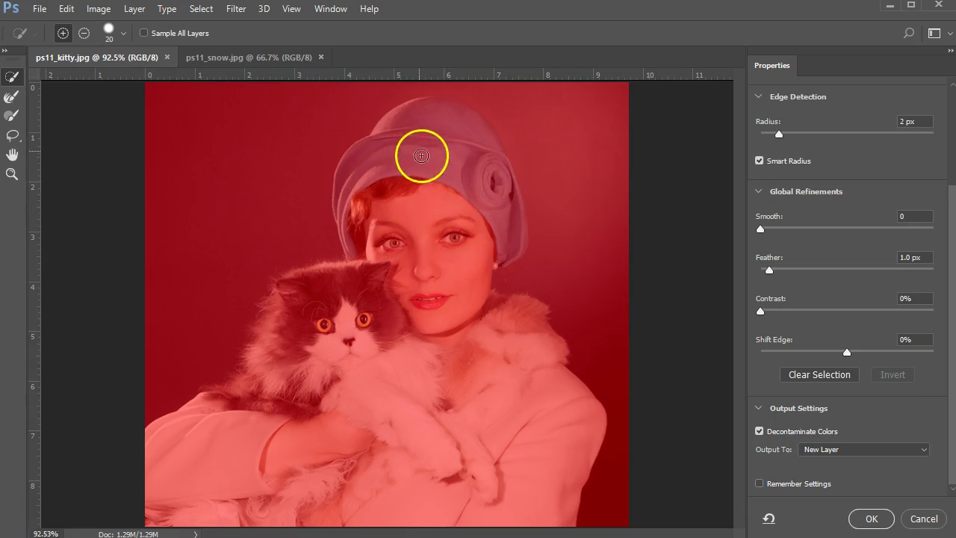
Step: Paint over the woman's blue hat, face and cat until the whole hat is selected
{"action": "mouse_move", "coordinate": [420, 164]}
{"action": "left_mouse_down"}
{"action": "mouse_move", "coordinate": [409, 342]}
{"action": "mouse_move", "coordinate": [398, 359]}
{"action": "mouse_move", "coordinate": [445, 388]}
{"action": "mouse_move", "coordinate": [463, 439]}
{"action": "mouse_move", "coordinate": [370, 464]}
{"action": "mouse_move", "coordinate": [317, 456]}
{"action": "mouse_move", "coordinate": [249, 471]}
{"action": "mouse_move", "coordinate": [209, 498]}
{"action": "mouse_move", "coordinate": [271, 496]}
{"action": "mouse_move", "coordinate": [201, 520]}
{"action": "mouse_move", "coordinate": [276, 388]}
{"action": "mouse_move", "coordinate": [227, 423]}
{"action": "mouse_move", "coordinate": [282, 369]}
{"action": "mouse_move", "coordinate": [233, 405]}
{"action": "mouse_move", "coordinate": [215, 401]}
{"action": "mouse_move", "coordinate": [241, 395]}
{"action": "mouse_move", "coordinate": [288, 341]}
{"action": "mouse_move", "coordinate": [305, 289]}
{"action": "left_mouse_up"}
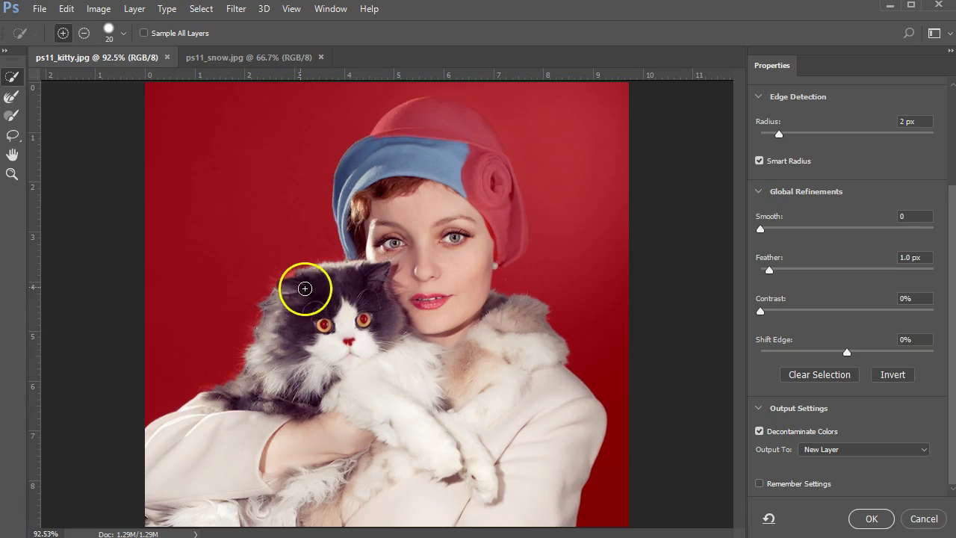
{"action": "mouse_move", "coordinate": [441, 119]}
{"action": "left_mouse_down"}
{"action": "mouse_move", "coordinate": [412, 131]}
{"action": "mouse_move", "coordinate": [463, 142]}
{"action": "mouse_move", "coordinate": [490, 170]}
{"action": "mouse_move", "coordinate": [498, 183]}
{"action": "mouse_move", "coordinate": [487, 226]}
{"action": "mouse_move", "coordinate": [510, 226]}
{"action": "mouse_move", "coordinate": [500, 194]}
{"action": "mouse_move", "coordinate": [515, 211]}
{"action": "mouse_move", "coordinate": [514, 230]}
{"action": "mouse_move", "coordinate": [482, 253]}
{"action": "mouse_move", "coordinate": [472, 282]}
{"action": "mouse_move", "coordinate": [557, 361]}
{"action": "mouse_move", "coordinate": [539, 362]}
{"action": "mouse_move", "coordinate": [530, 380]}
{"action": "mouse_move", "coordinate": [540, 456]}
{"action": "mouse_move", "coordinate": [530, 468]}
{"action": "mouse_move", "coordinate": [493, 366]}
{"action": "mouse_move", "coordinate": [315, 274]}
{"action": "mouse_move", "coordinate": [298, 283]}
{"action": "mouse_move", "coordinate": [299, 306]}
{"action": "mouse_move", "coordinate": [254, 396]}
{"action": "mouse_move", "coordinate": [248, 429]}
{"action": "mouse_move", "coordinate": [224, 446]}
{"action": "mouse_move", "coordinate": [314, 329]}
{"action": "mouse_move", "coordinate": [357, 332]}
{"action": "mouse_move", "coordinate": [366, 319]}
{"action": "mouse_move", "coordinate": [375, 332]}
{"action": "mouse_move", "coordinate": [347, 351]}
{"action": "left_mouse_up"}
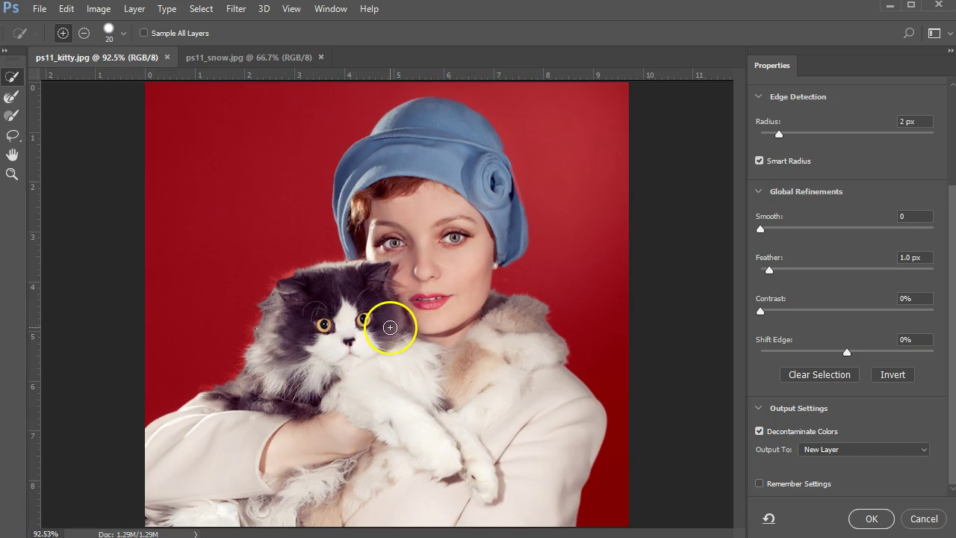
{"action": "mouse_move", "coordinate": [488, 205]}
{"action": "left_mouse_down"}
{"action": "mouse_move", "coordinate": [509, 176]}
{"action": "mouse_move", "coordinate": [507, 199]}
{"action": "mouse_move", "coordinate": [477, 200]}
{"action": "mouse_move", "coordinate": [468, 160]}
{"action": "left_mouse_up"}
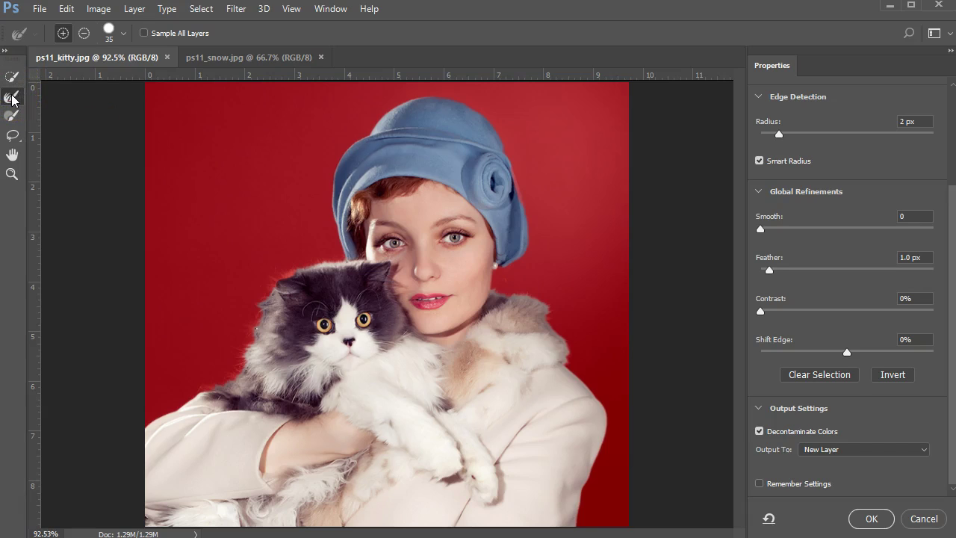
Step: Refine edges along the cat's fur outline and the woman's fur collar
{"action": "left_click", "coordinate": [12, 98]}
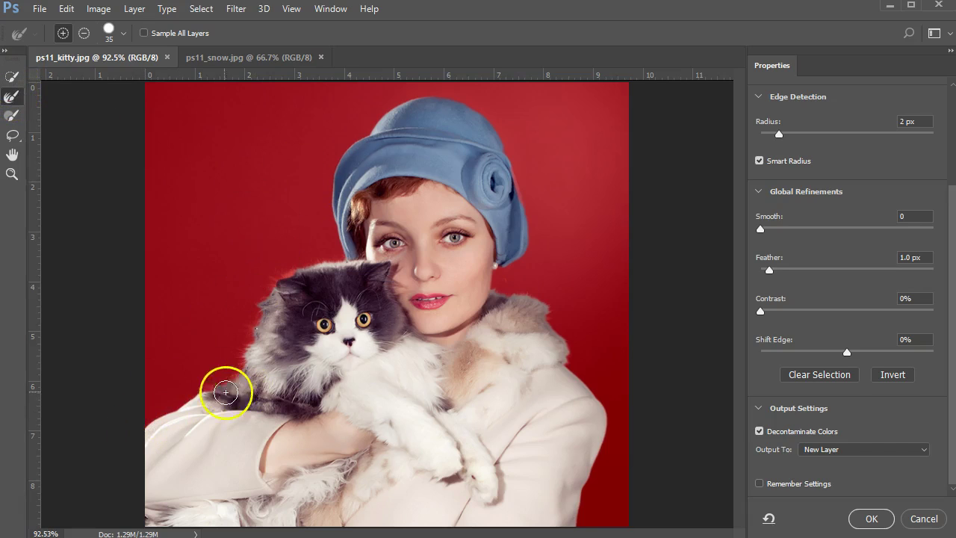
{"action": "mouse_move", "coordinate": [202, 391]}
{"action": "left_mouse_down"}
{"action": "mouse_move", "coordinate": [247, 360]}
{"action": "mouse_move", "coordinate": [271, 284]}
{"action": "mouse_move", "coordinate": [300, 267]}
{"action": "mouse_move", "coordinate": [340, 265]}
{"action": "left_mouse_up"}
{"action": "mouse_move", "coordinate": [512, 288]}
{"action": "left_mouse_down"}
{"action": "mouse_move", "coordinate": [536, 300]}
{"action": "mouse_move", "coordinate": [565, 340]}
{"action": "mouse_move", "coordinate": [571, 358]}
{"action": "mouse_move", "coordinate": [557, 376]}
{"action": "left_mouse_up"}
{"action": "mouse_move", "coordinate": [542, 297]}
{"action": "left_mouse_down"}
{"action": "mouse_move", "coordinate": [513, 286]}
{"action": "mouse_move", "coordinate": [550, 294]}
{"action": "left_mouse_up"}
{"action": "mouse_move", "coordinate": [333, 259]}
{"action": "left_mouse_down"}
{"action": "mouse_move", "coordinate": [283, 251]}
{"action": "mouse_move", "coordinate": [319, 254]}
{"action": "mouse_move", "coordinate": [296, 252]}
{"action": "mouse_move", "coordinate": [261, 288]}
{"action": "mouse_move", "coordinate": [224, 384]}
{"action": "left_mouse_up"}
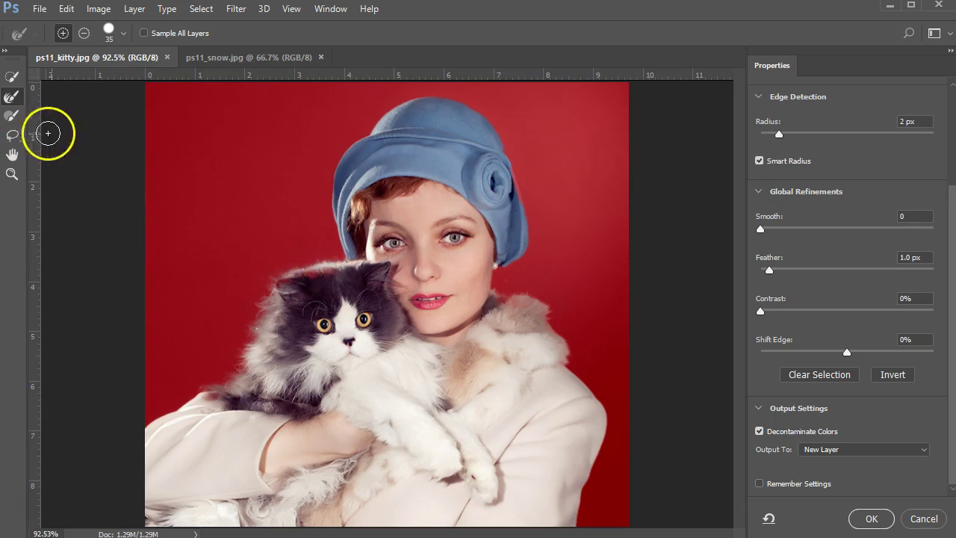
Step: In Subtract mode, clean up edges around the cat's ear, the collar, and the cat's left side
{"action": "left_click", "coordinate": [84, 33]}
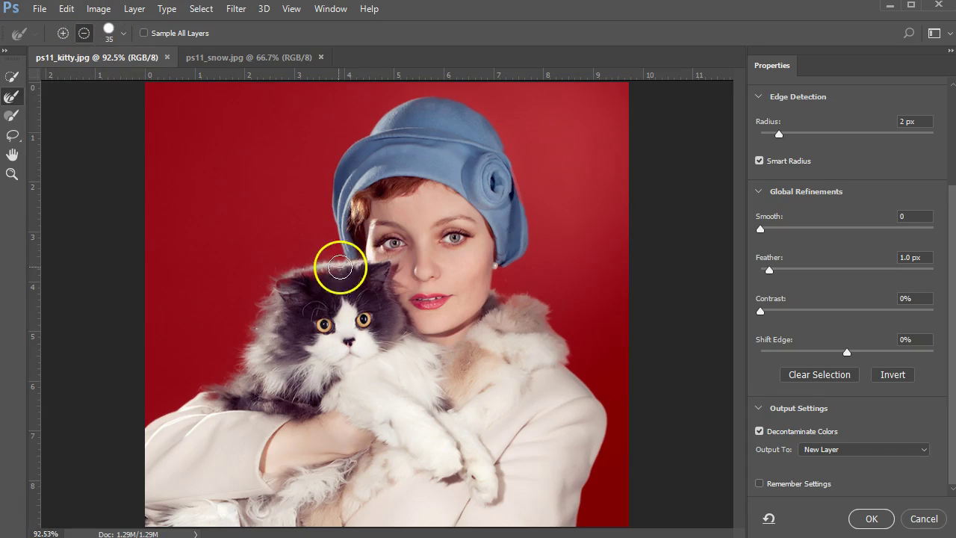
{"action": "mouse_move", "coordinate": [301, 281]}
{"action": "left_mouse_down"}
{"action": "mouse_move", "coordinate": [320, 271]}
{"action": "mouse_move", "coordinate": [297, 299]}
{"action": "mouse_move", "coordinate": [320, 277]}
{"action": "left_mouse_up"}
{"action": "mouse_move", "coordinate": [523, 322]}
{"action": "left_mouse_down"}
{"action": "mouse_move", "coordinate": [518, 309]}
{"action": "mouse_move", "coordinate": [547, 347]}
{"action": "left_mouse_up"}
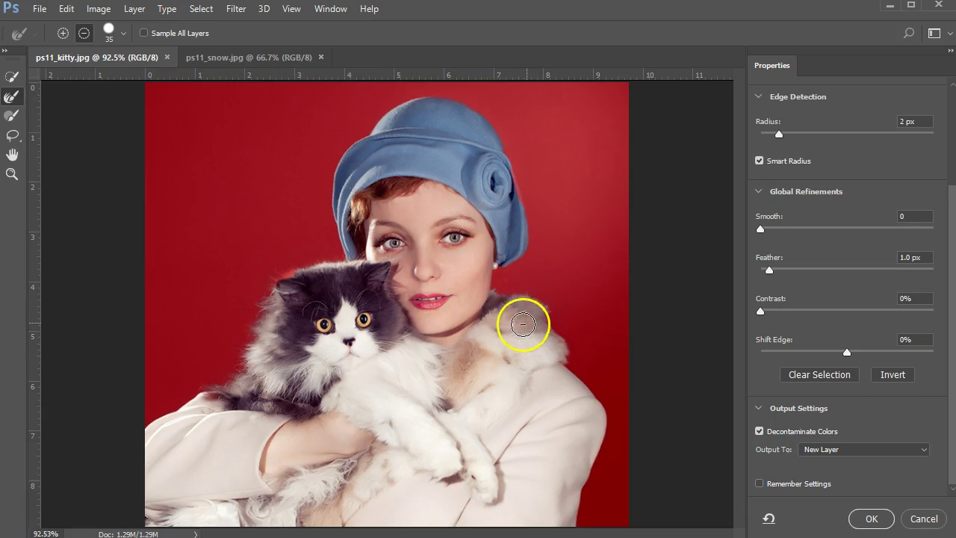
{"action": "mouse_move", "coordinate": [297, 349]}
{"action": "left_mouse_down"}
{"action": "mouse_move", "coordinate": [249, 395]}
{"action": "mouse_move", "coordinate": [210, 413]}
{"action": "mouse_move", "coordinate": [208, 404]}
{"action": "mouse_move", "coordinate": [283, 419]}
{"action": "mouse_move", "coordinate": [225, 406]}
{"action": "left_mouse_up"}
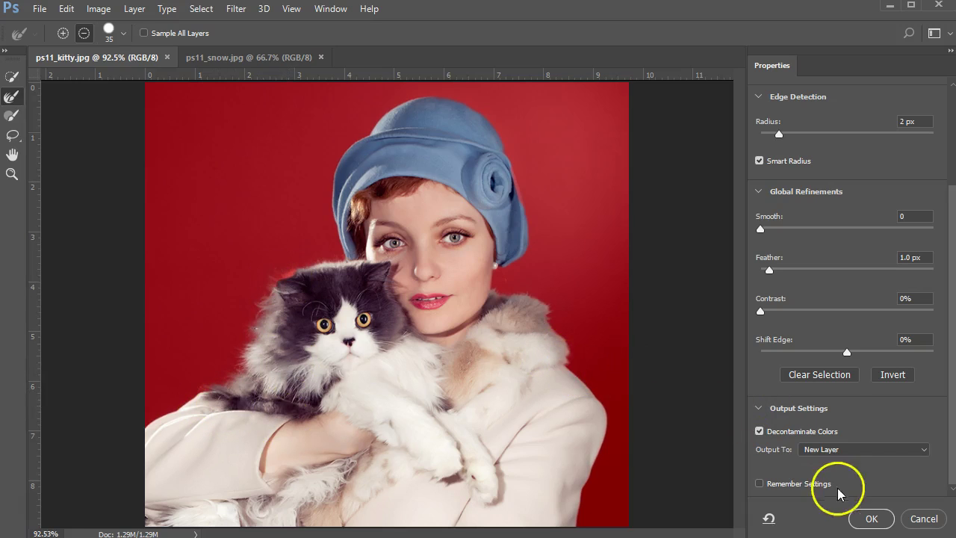
Step: Output the refined cutout as a new Background copy layer, check ps11_snow, then return to ps11_kitty
{"action": "left_click", "coordinate": [872, 518]}
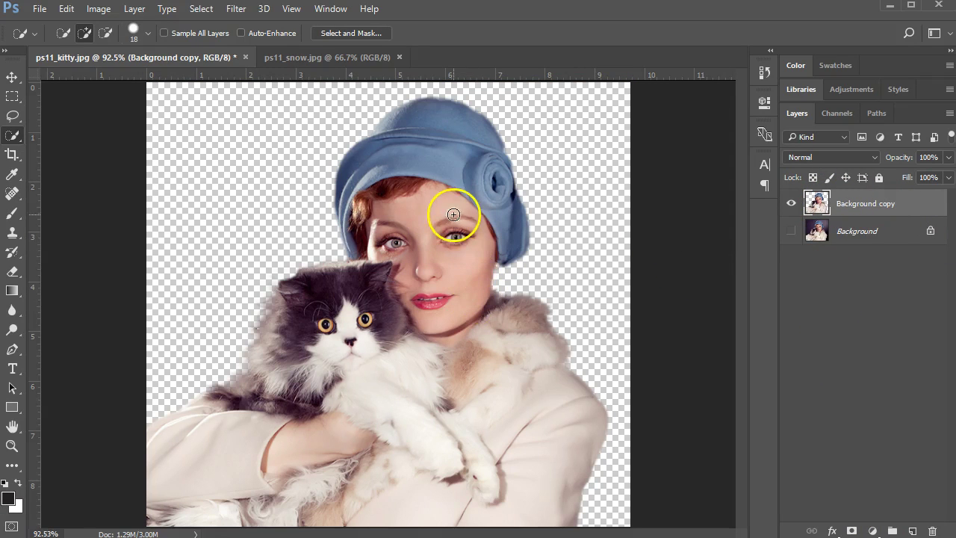
{"action": "left_click", "coordinate": [327, 59]}
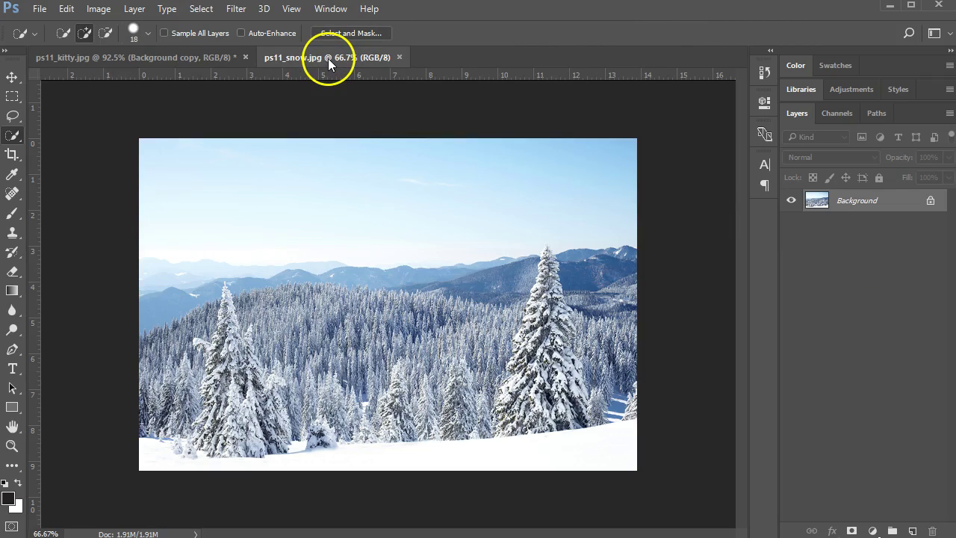
{"action": "left_click", "coordinate": [223, 59]}
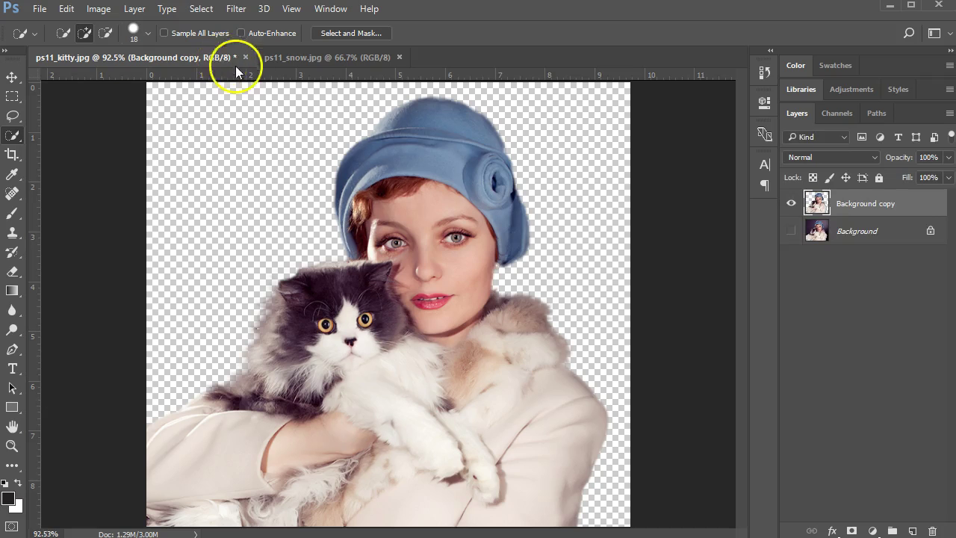
Step: Duplicate the Background copy layer into ps11_snow.jpg and view the snowy composite
{"action": "right_click", "coordinate": [899, 206]}
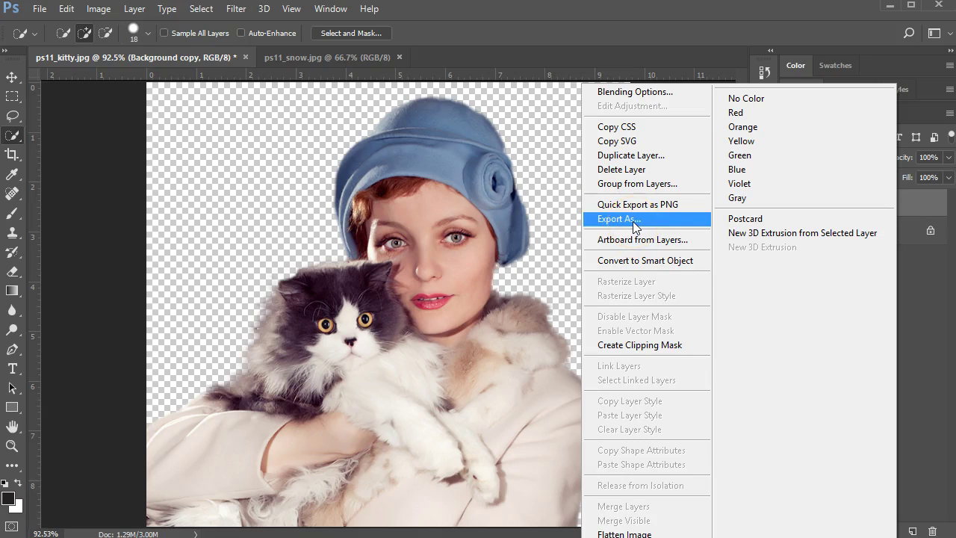
{"action": "left_click", "coordinate": [648, 156]}
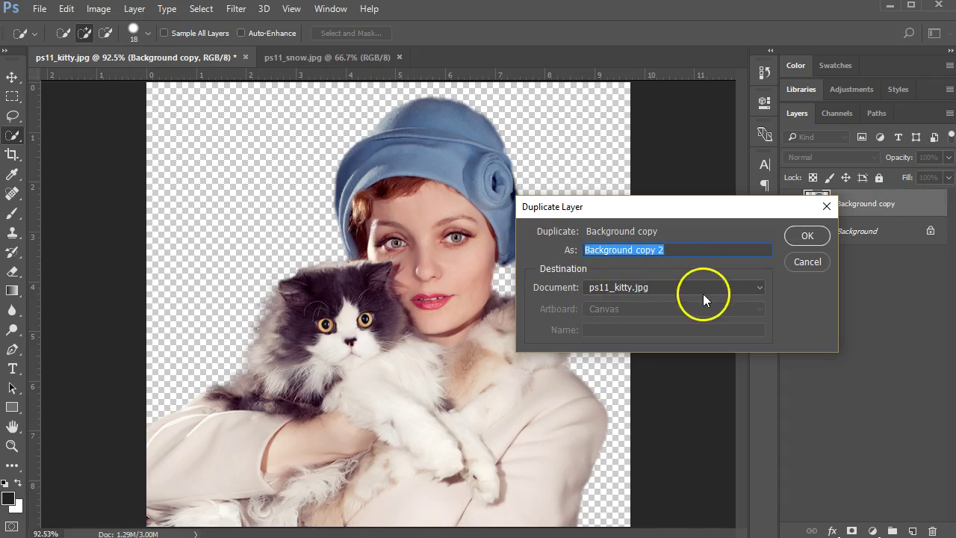
{"action": "left_click", "coordinate": [656, 289]}
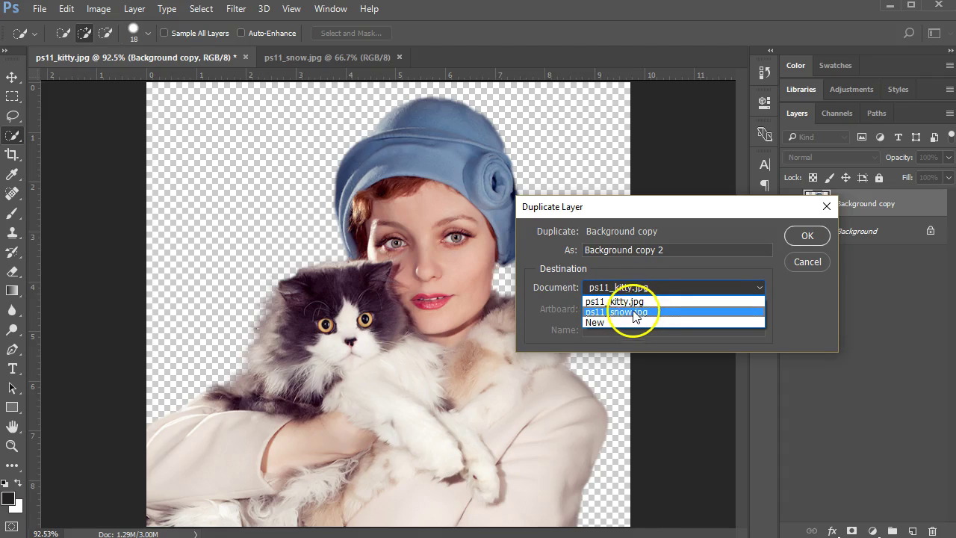
{"action": "left_click", "coordinate": [645, 312]}
{"action": "left_click", "coordinate": [809, 237]}
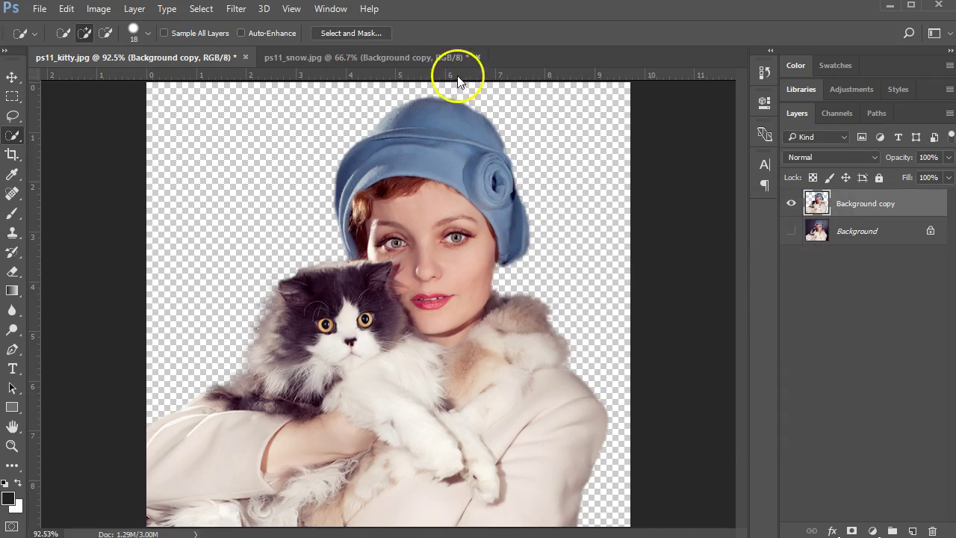
{"action": "left_click", "coordinate": [437, 57]}
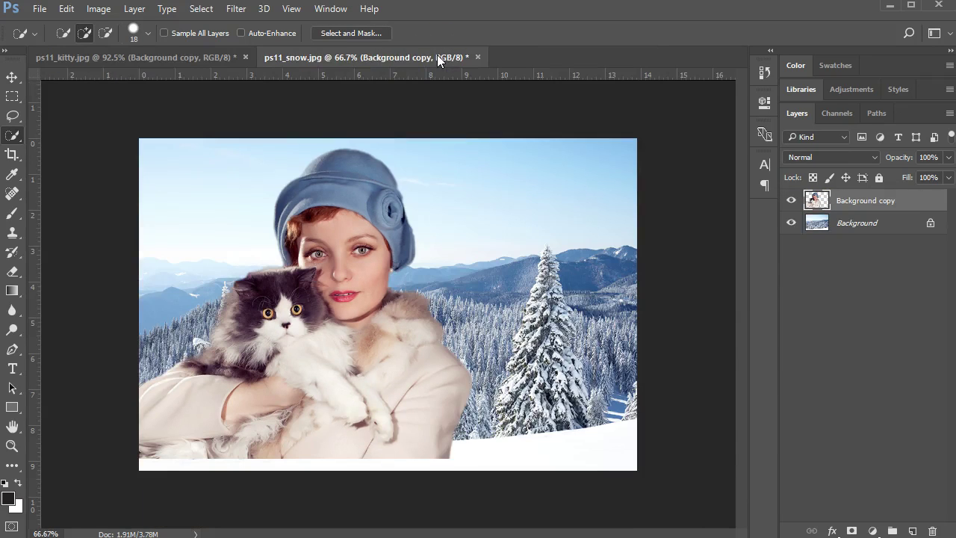
Step: Drag the woman-and-cat Background copy layer down to the scene's bottom edge, then select Background
{"action": "left_click", "coordinate": [12, 78]}
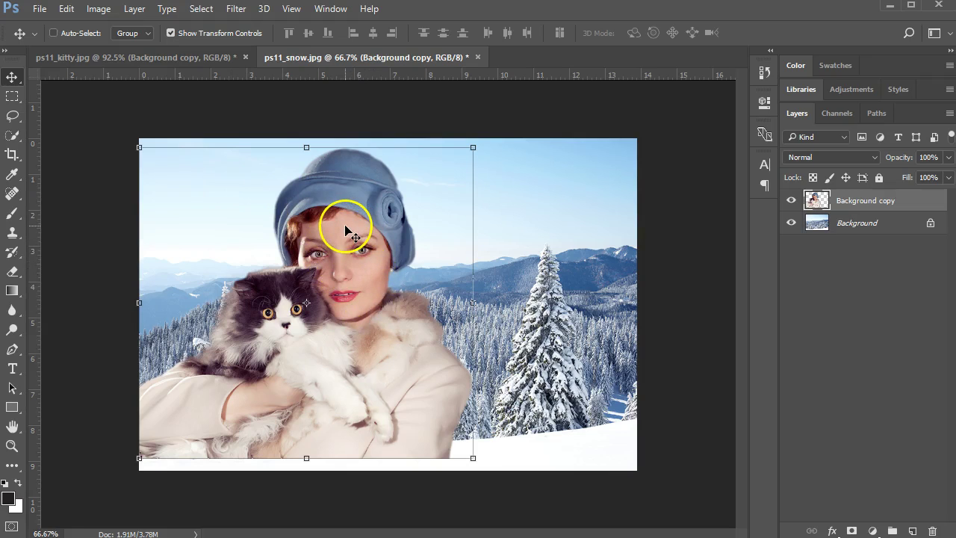
{"action": "left_click_drag", "start_coordinate": [345, 231], "coordinate": [347, 244]}
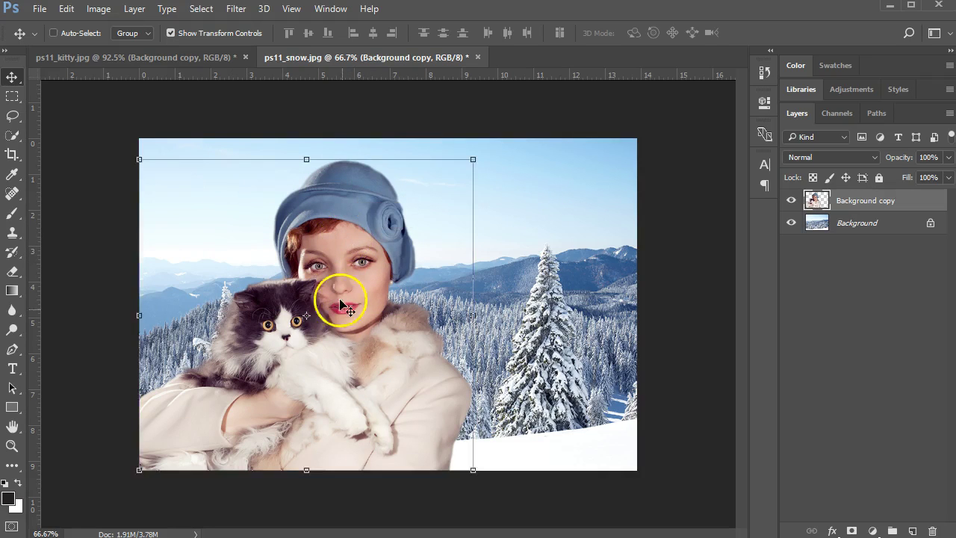
{"action": "left_click_drag", "start_coordinate": [346, 318], "coordinate": [469, 287]}
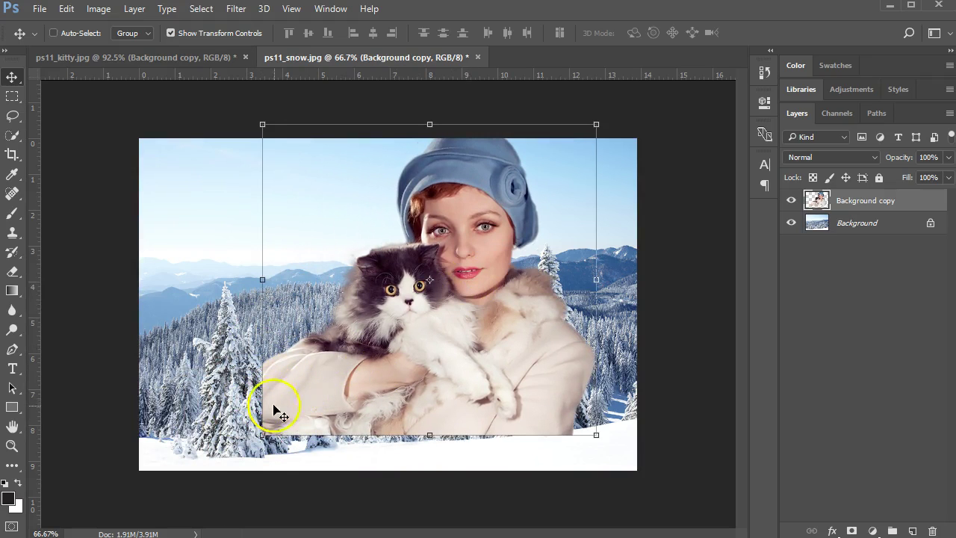
{"action": "left_click_drag", "start_coordinate": [468, 316], "coordinate": [346, 348]}
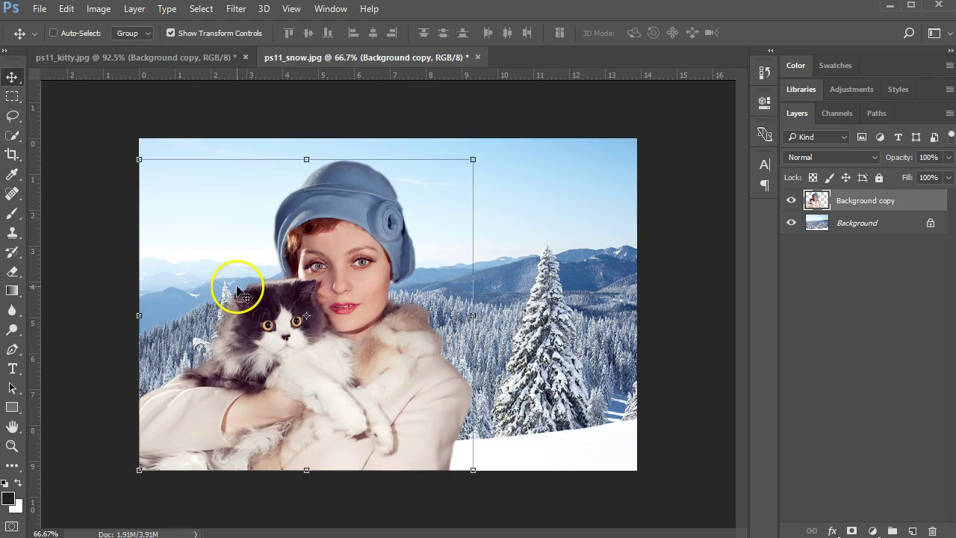
{"action": "left_click", "coordinate": [857, 224]}
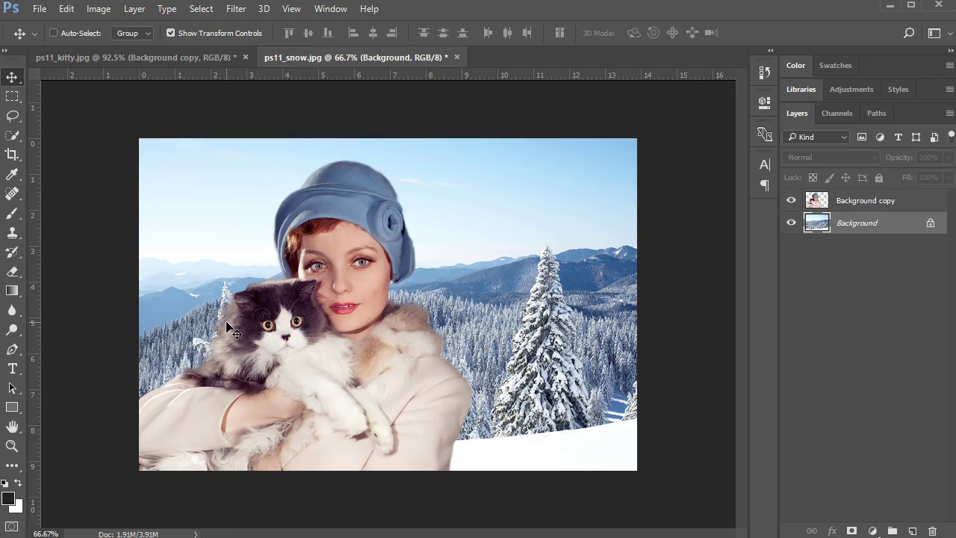
{"action": "left_click", "coordinate": [33, 10]}
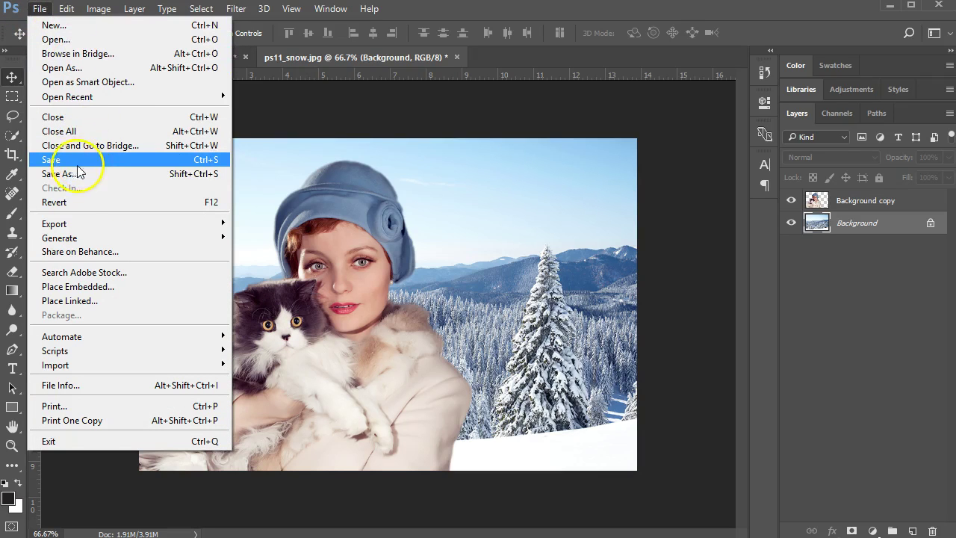
{"action": "left_click", "coordinate": [78, 172]}
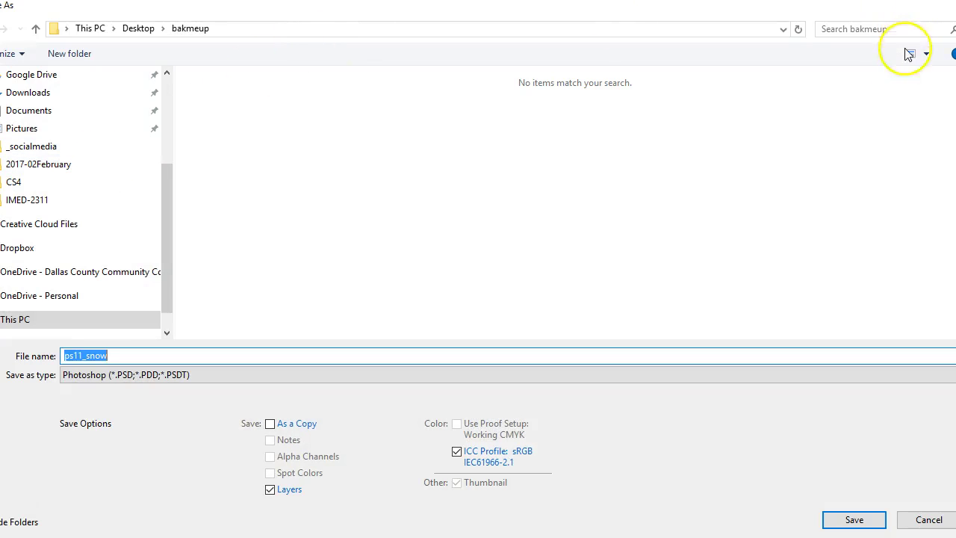
{"action": "left_click", "coordinate": [926, 520]}
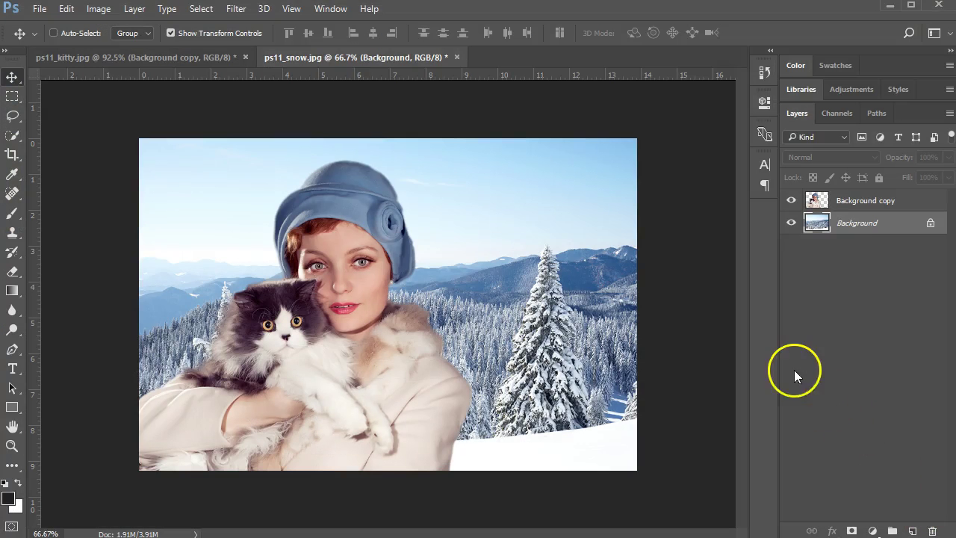